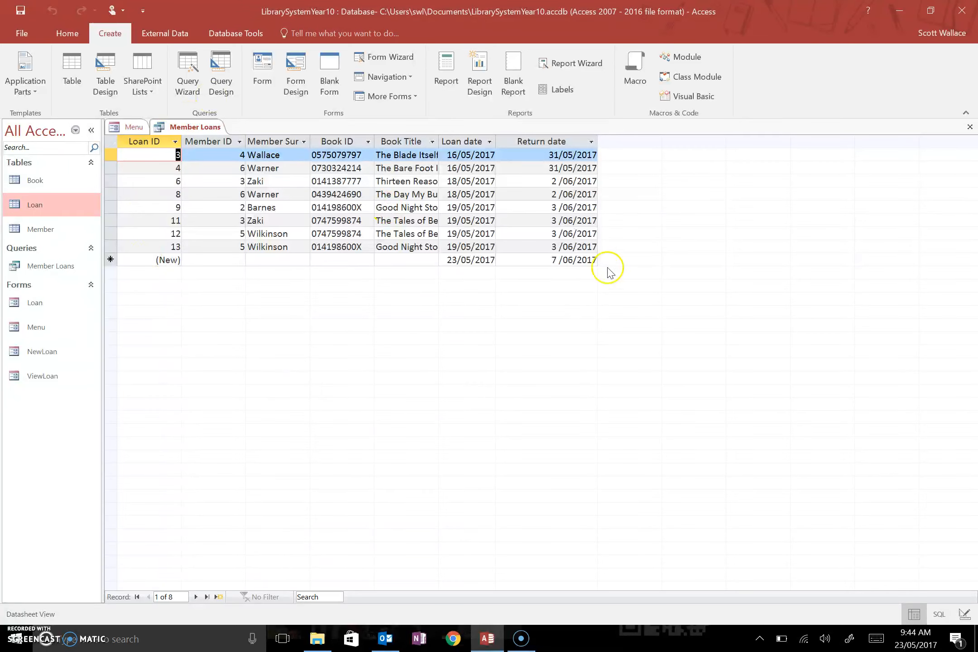
Fit the Book Title column to its contents and open the Member Loans query in Design View
{"action": "double_click", "coordinate": [438, 141]}
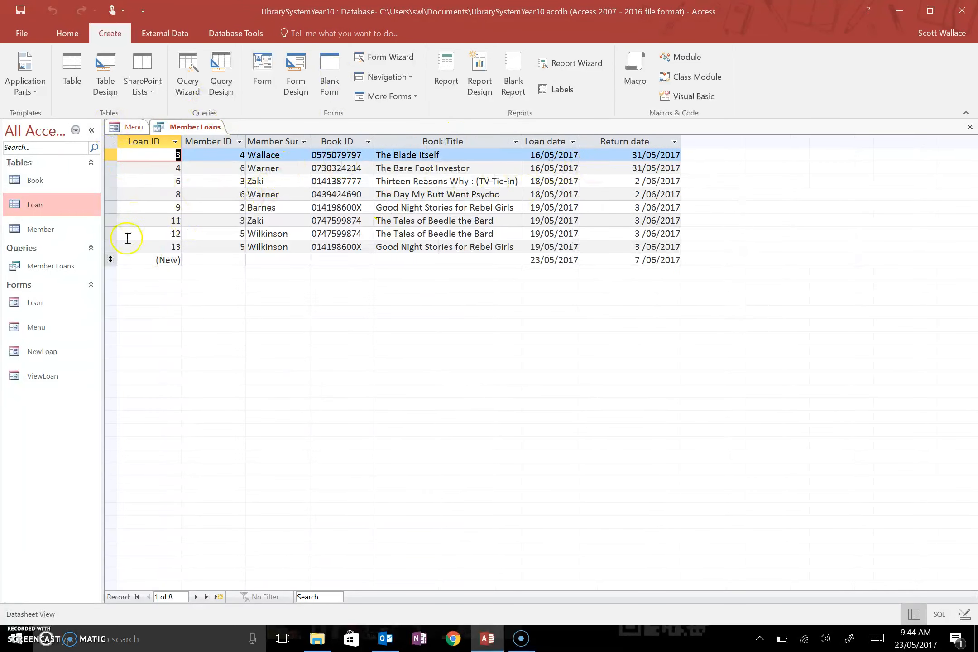
{"action": "left_click", "coordinate": [72, 37]}
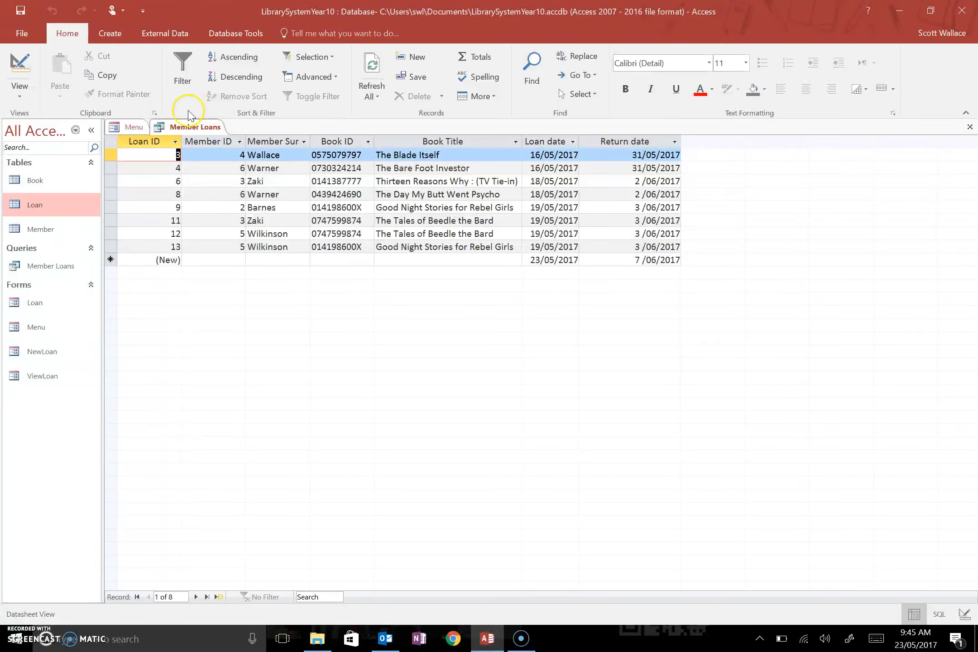
{"action": "left_click", "coordinate": [172, 29]}
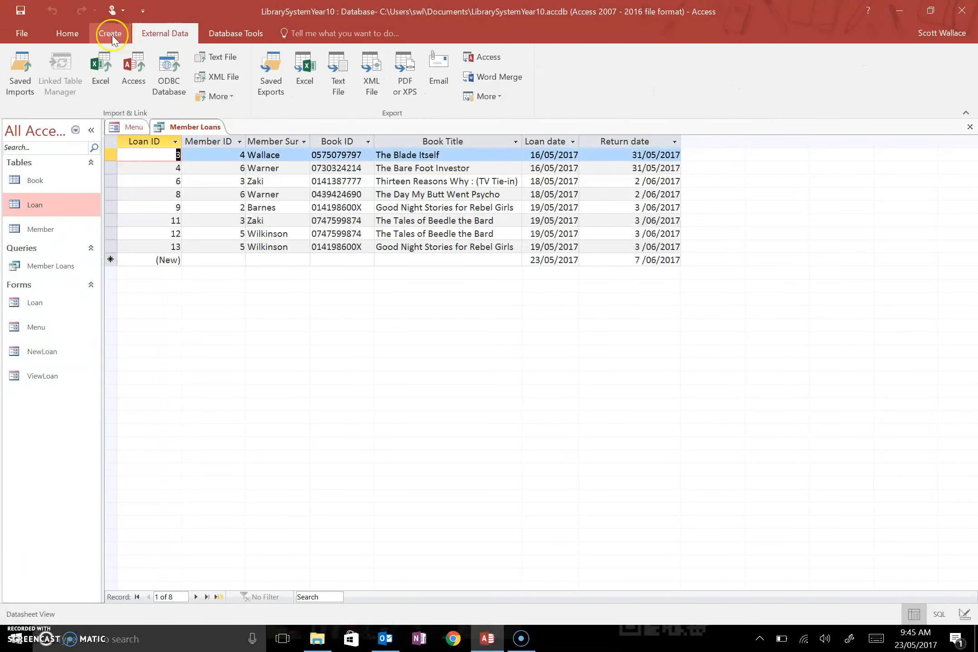
{"action": "left_click", "coordinate": [108, 31]}
{"action": "left_click", "coordinate": [78, 36]}
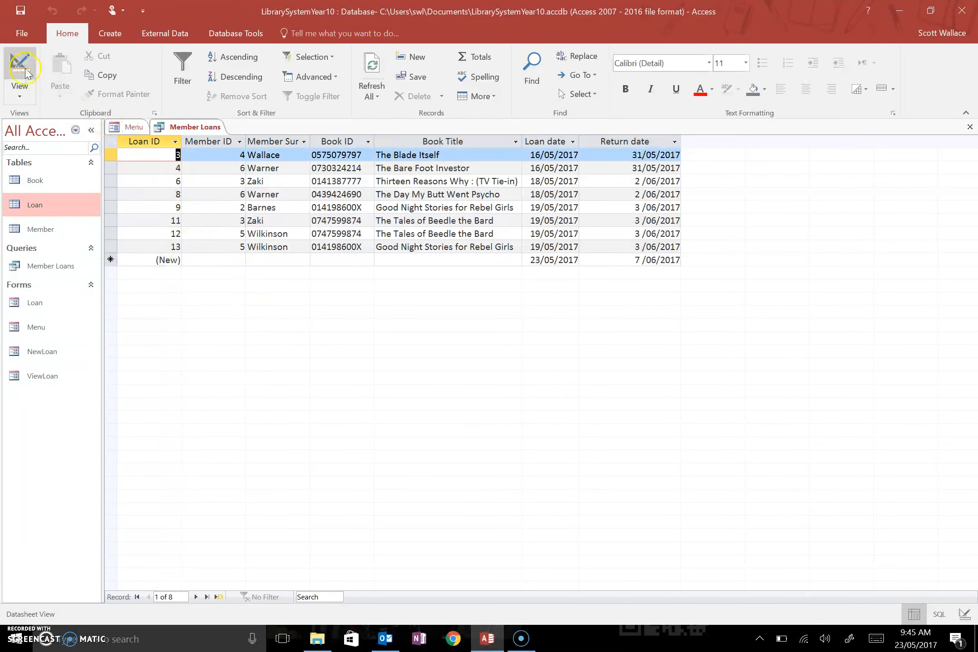
{"action": "left_click", "coordinate": [21, 68]}
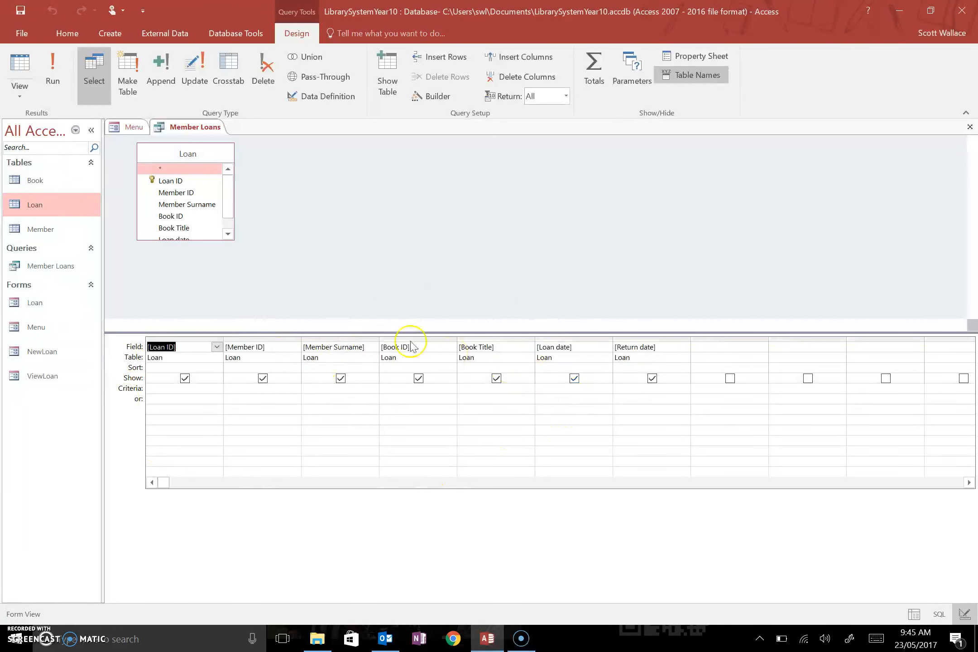
Set the Member Surname criterion to Like "*" & [Enter Surname] & "*" and run the query, answering its surname prompt
{"action": "left_click", "coordinate": [312, 390]}
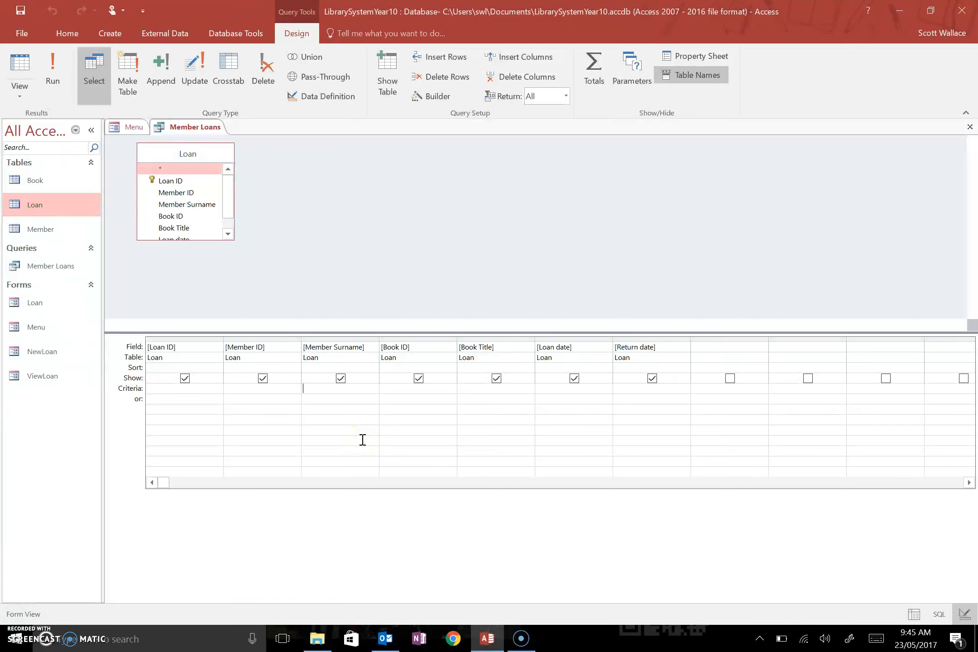
{"action": "type", "text": "Like \"*\" & [Enter Surna"}
{"action": "type", "text": "me"}
{"action": "type", "text": "] & \"*"}
{"action": "left_click", "coordinate": [53, 74]}
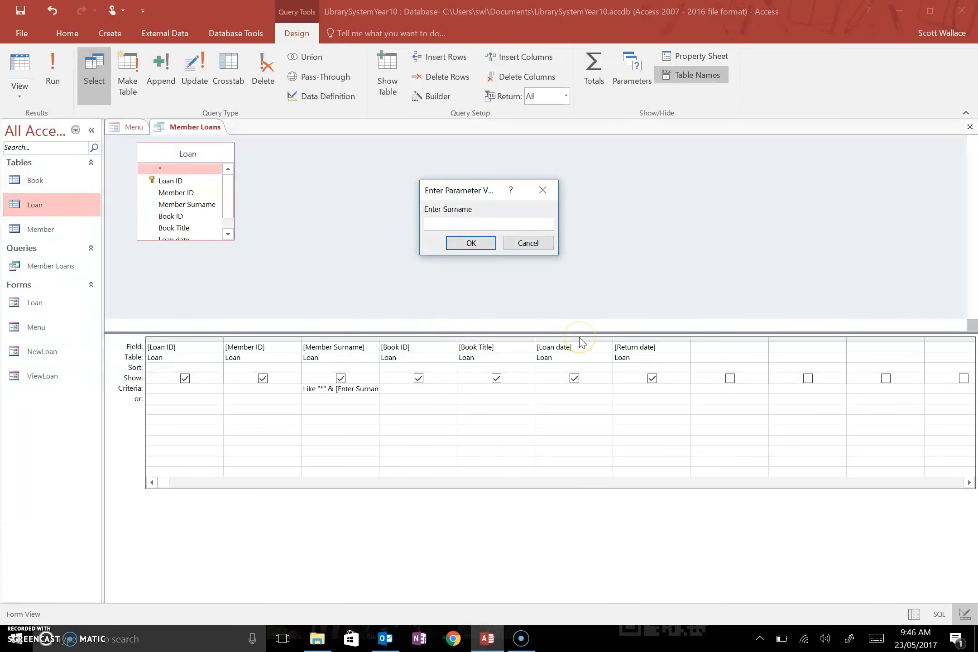
{"action": "key", "text": "Return"}
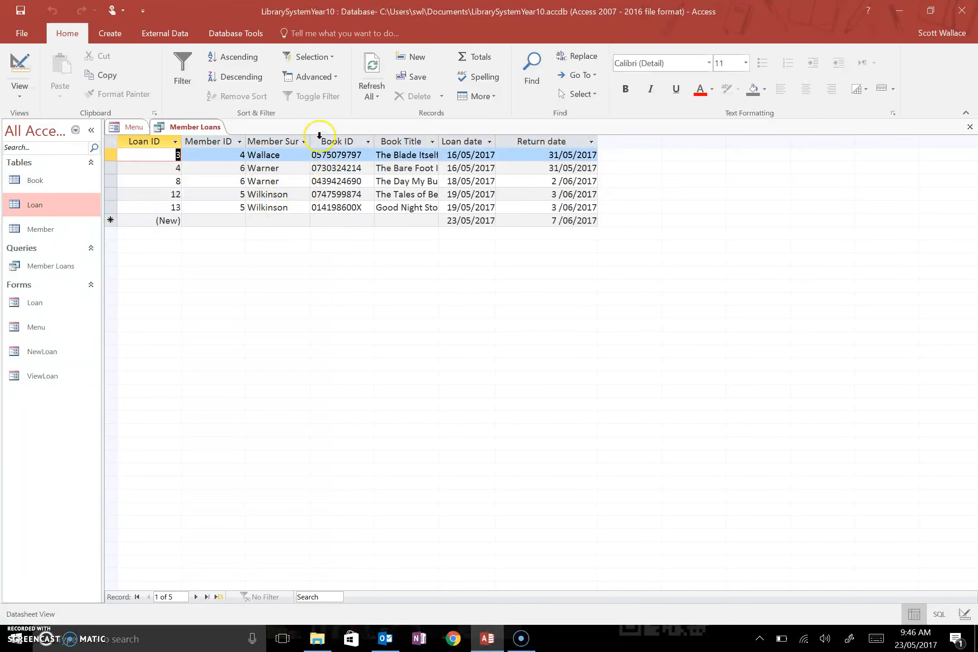
Fit the Member Surname, Book ID and Book Title columns to their contents and close the query, saving its changes
{"action": "double_click", "coordinate": [310, 140]}
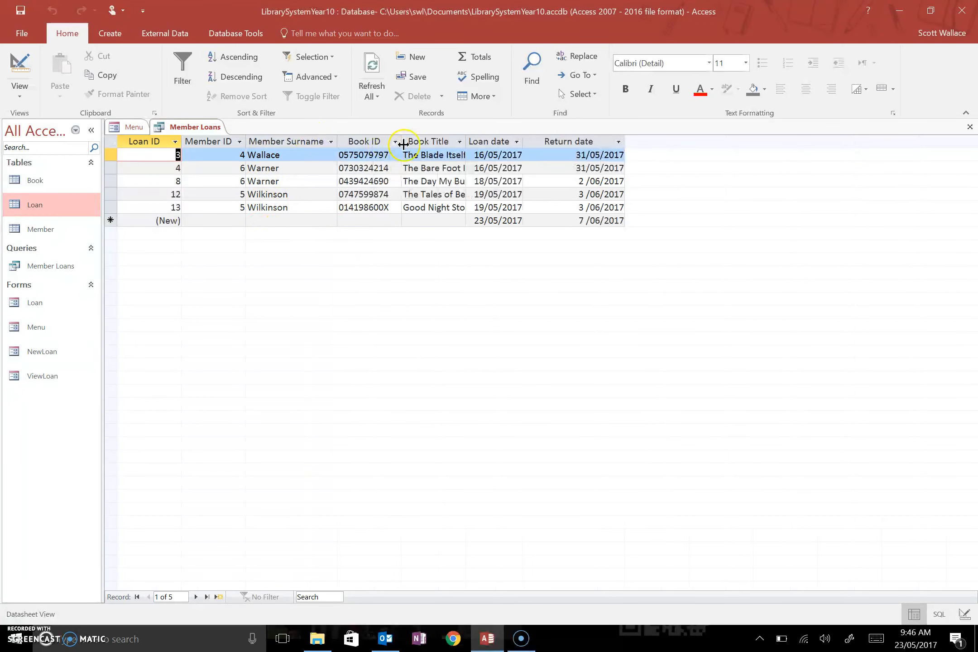
{"action": "double_click", "coordinate": [403, 143]}
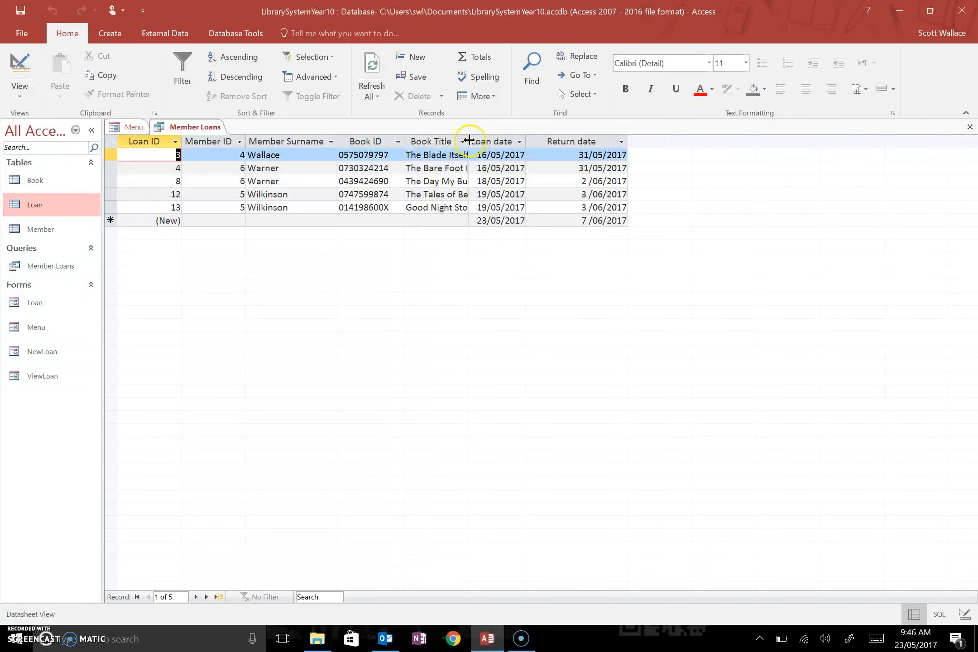
{"action": "double_click", "coordinate": [469, 141]}
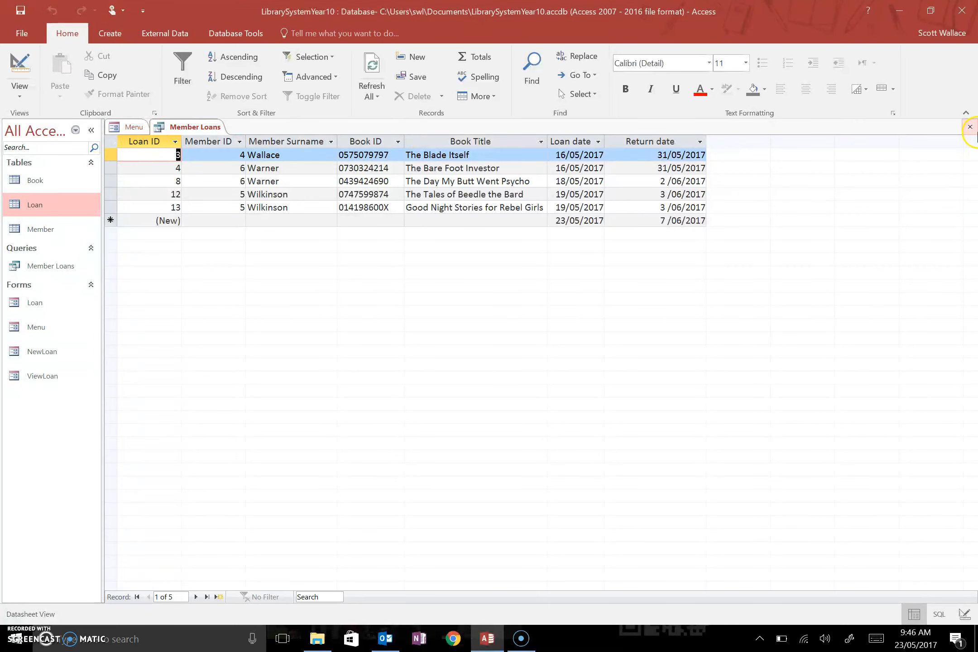
{"action": "left_click", "coordinate": [970, 127]}
{"action": "left_click", "coordinate": [424, 357]}
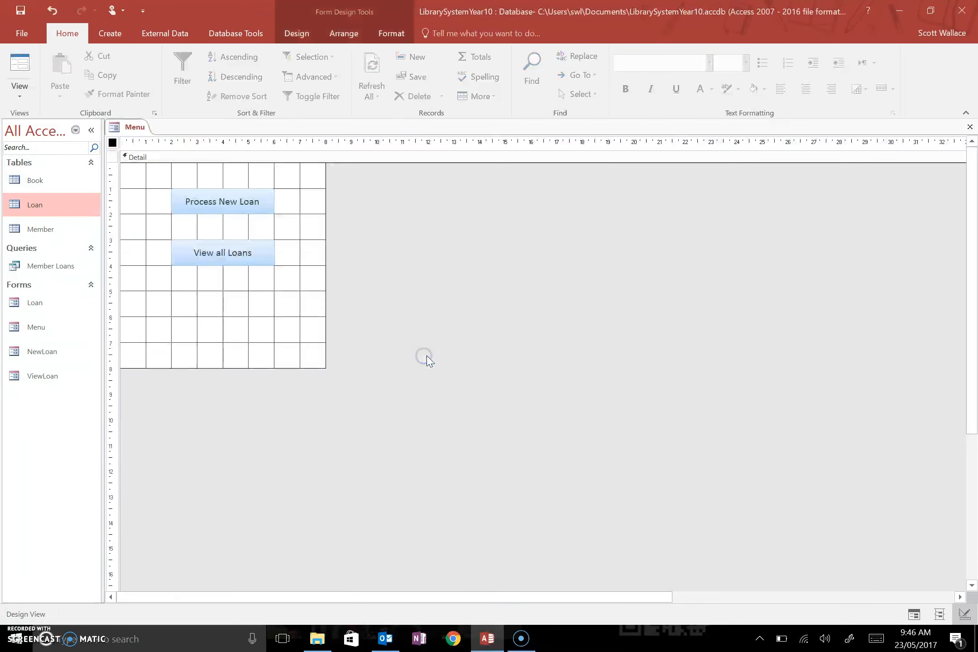
Start a Report Wizard report that includes all fields from the Member Loans query
{"action": "left_click", "coordinate": [36, 455]}
{"action": "left_click", "coordinate": [34, 268]}
{"action": "left_click", "coordinate": [114, 30]}
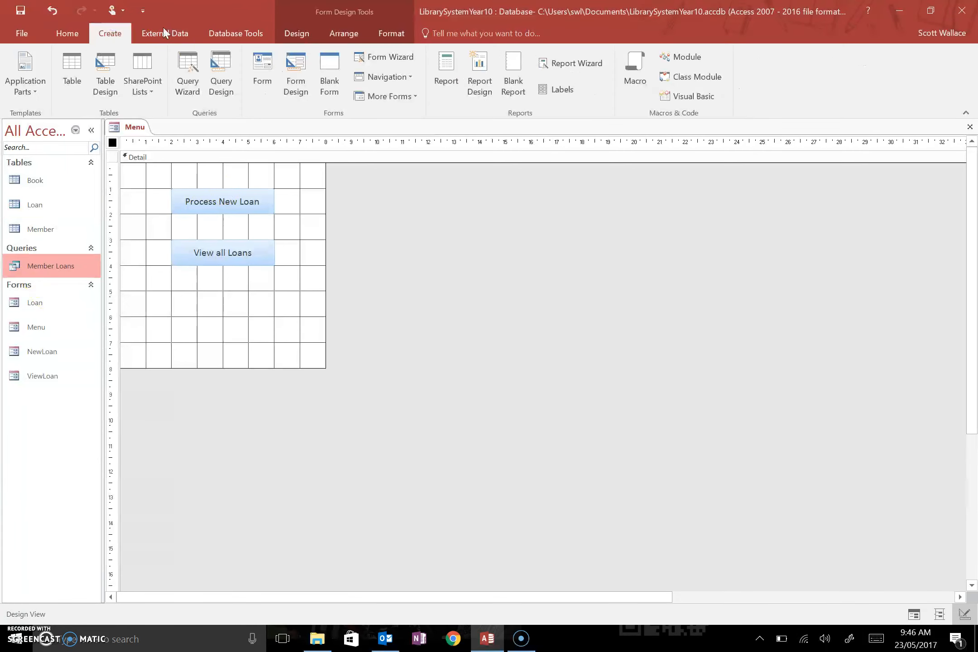
{"action": "left_click", "coordinate": [557, 57]}
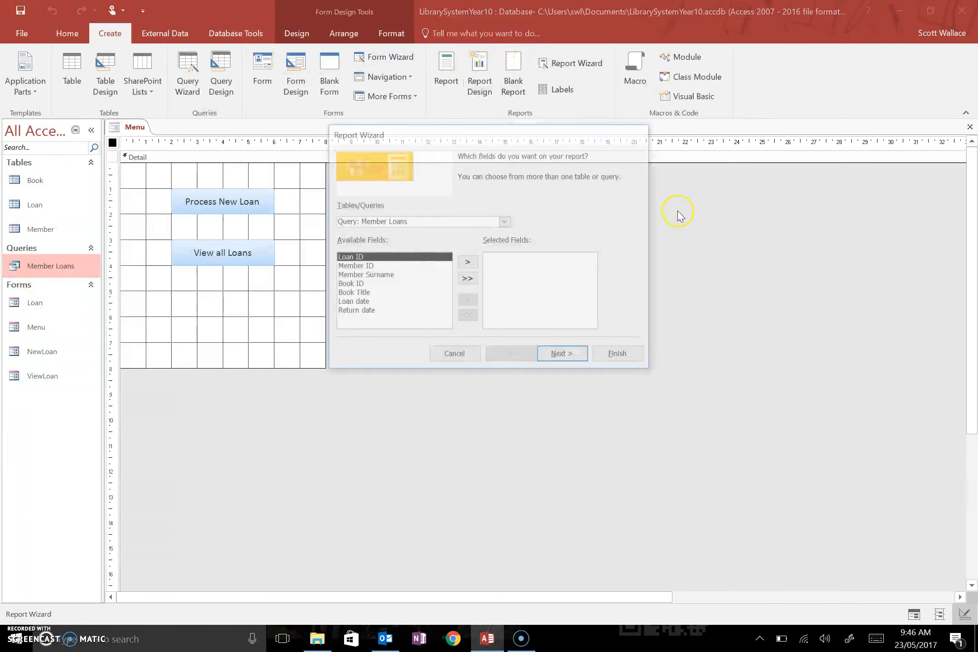
{"action": "left_click", "coordinate": [467, 279]}
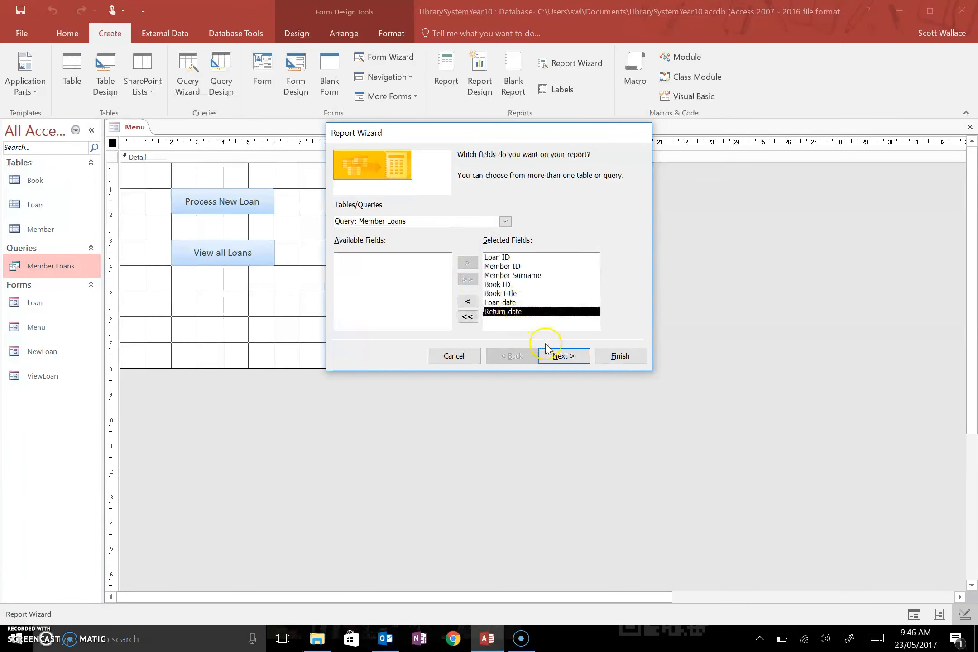
{"action": "left_click", "coordinate": [563, 356]}
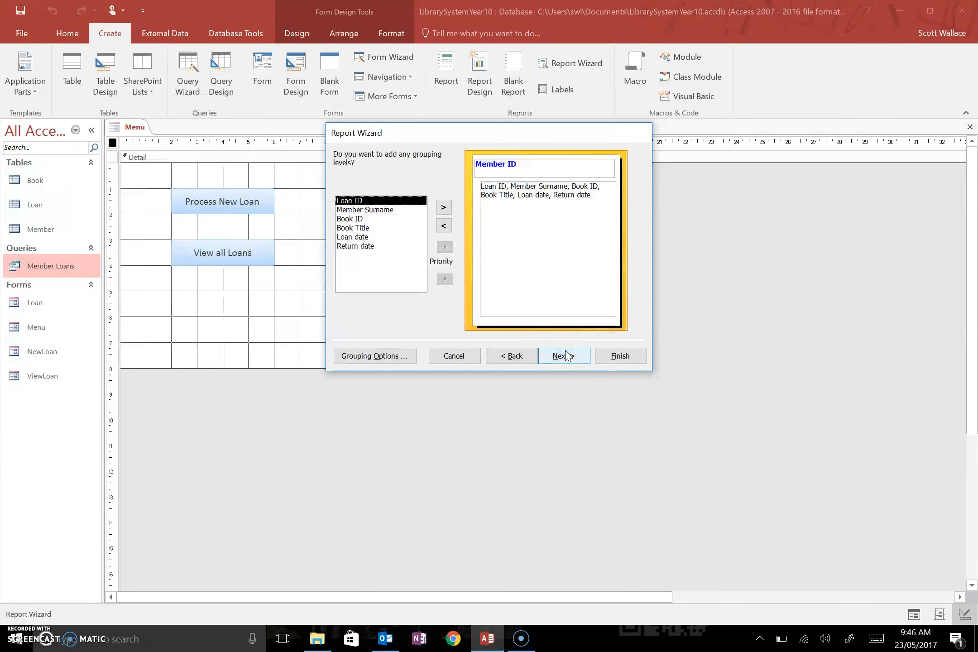
Finish the wizard with Member ID grouping, stepped portrait layout and the title "Member Loans Report", previewing it with surname value "W"
{"action": "left_click", "coordinate": [563, 356]}
{"action": "left_click", "coordinate": [566, 356]}
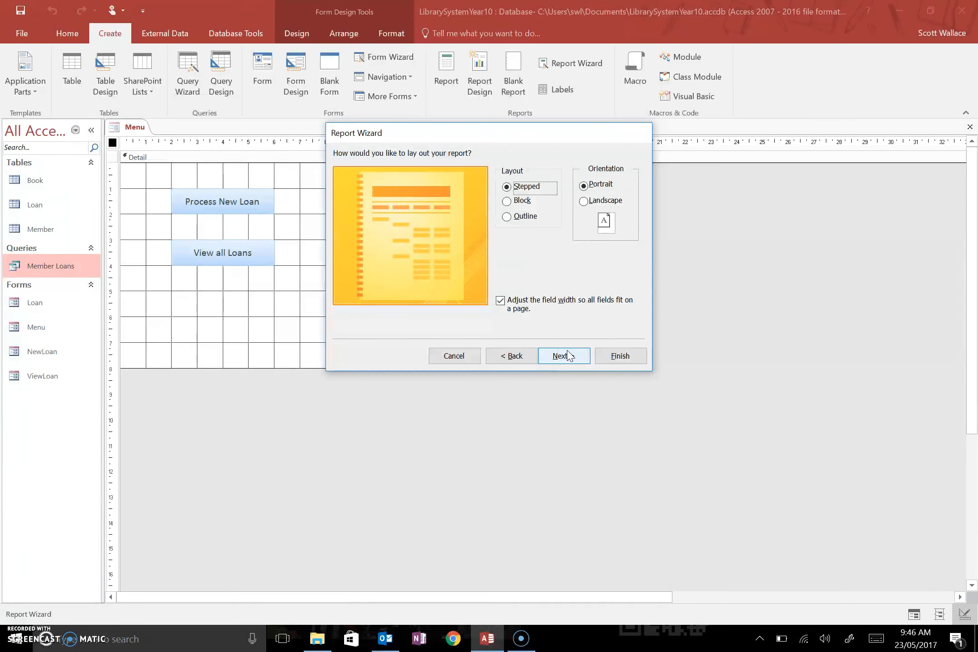
{"action": "left_click", "coordinate": [568, 356]}
{"action": "left_click", "coordinate": [520, 167]}
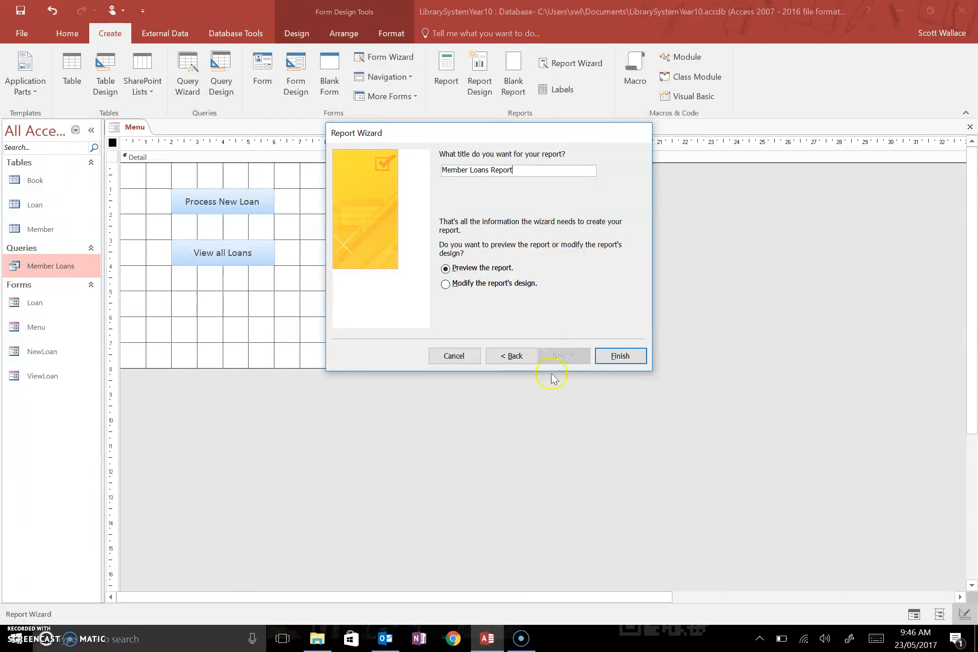
{"action": "left_click", "coordinate": [616, 355]}
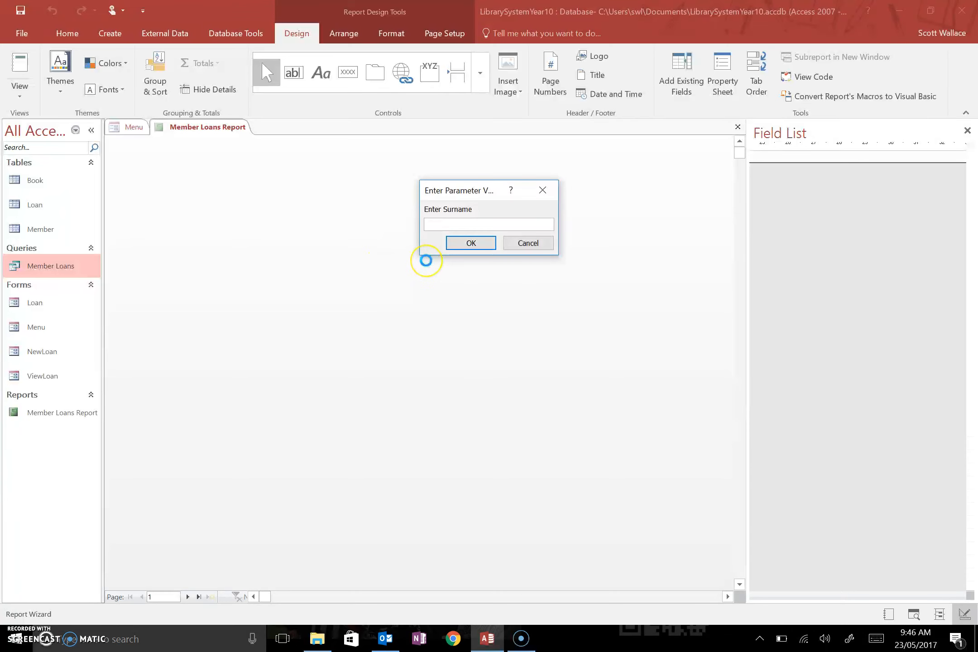
{"action": "type", "text": "W"}
{"action": "key", "text": "Return"}
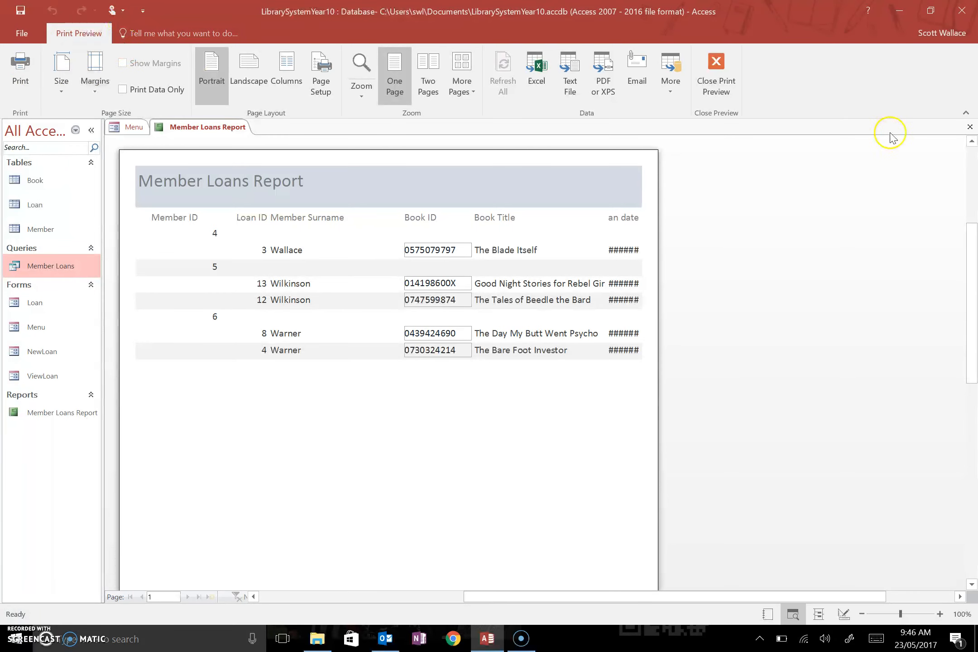
In the report's Design View, widen the report to about 23 cm and the Loan date field and heading to about 2.6 cm
{"action": "left_click", "coordinate": [716, 73]}
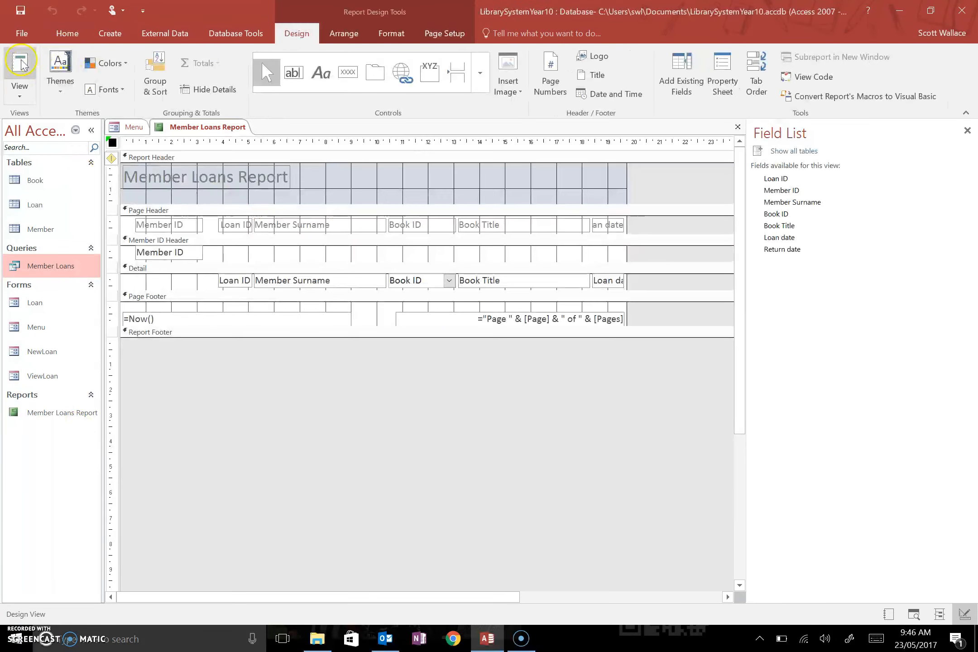
{"action": "left_click", "coordinate": [19, 91]}
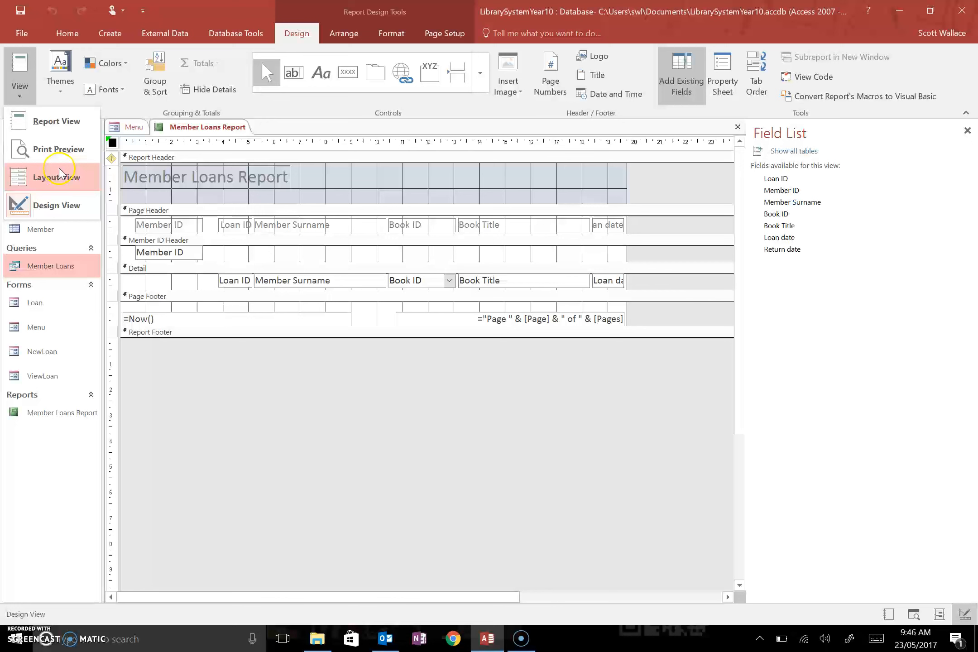
{"action": "left_click", "coordinate": [47, 204]}
{"action": "left_click", "coordinate": [602, 280]}
{"action": "left_click_drag", "start_coordinate": [626, 181], "coordinate": [713, 201]}
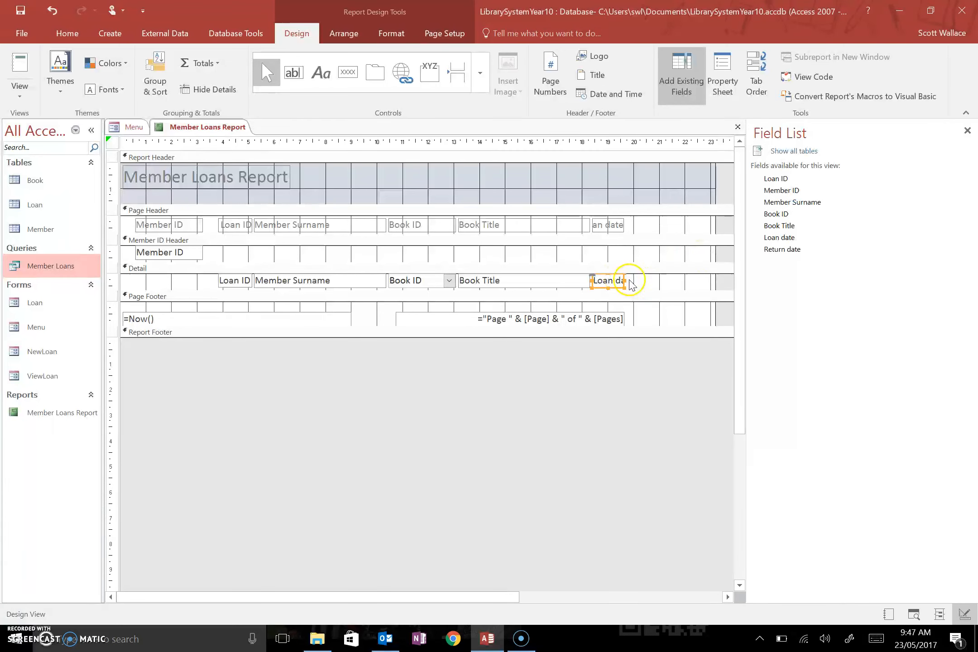
{"action": "left_click_drag", "start_coordinate": [624, 281], "coordinate": [656, 281]}
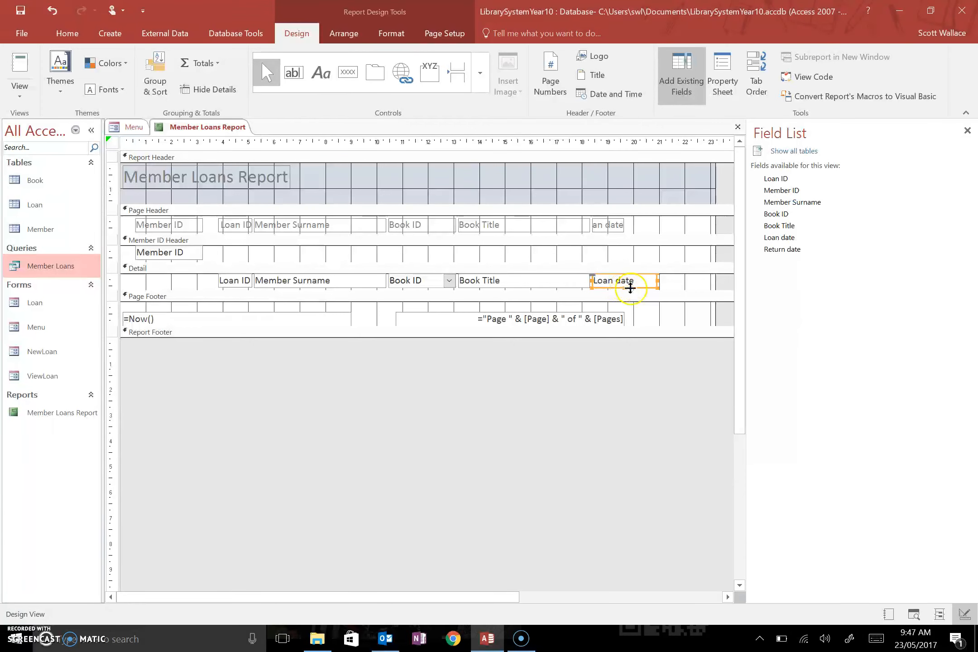
Display the report in Report View with surname value "w" and close it, saving the design changes
{"action": "left_click", "coordinate": [32, 66]}
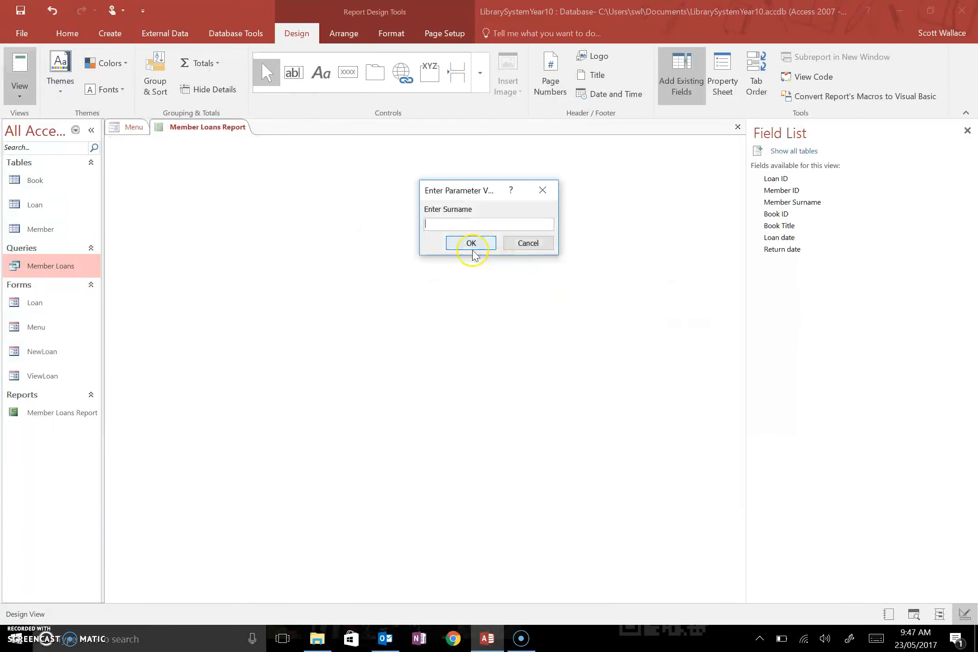
{"action": "type", "text": "w"}
{"action": "left_click", "coordinate": [470, 243]}
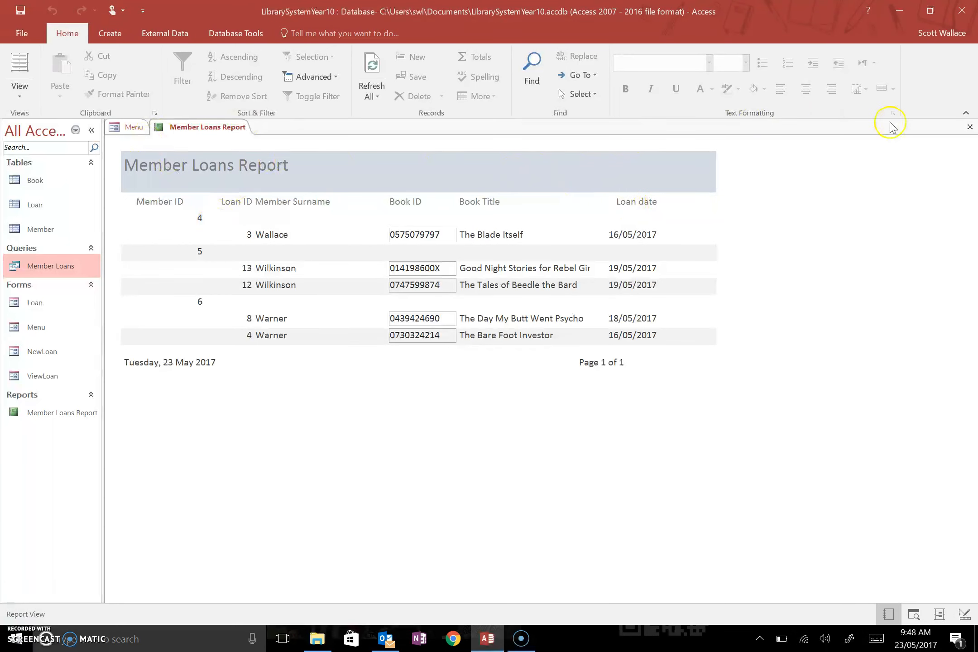
{"action": "left_click", "coordinate": [970, 126]}
{"action": "left_click", "coordinate": [444, 358]}
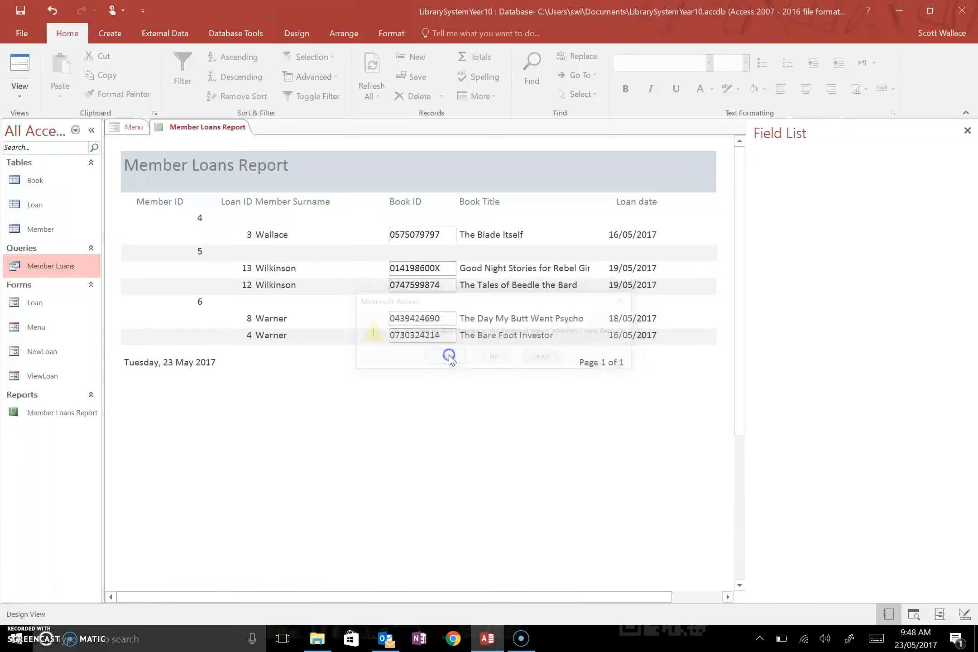
{"action": "left_click", "coordinate": [183, 271]}
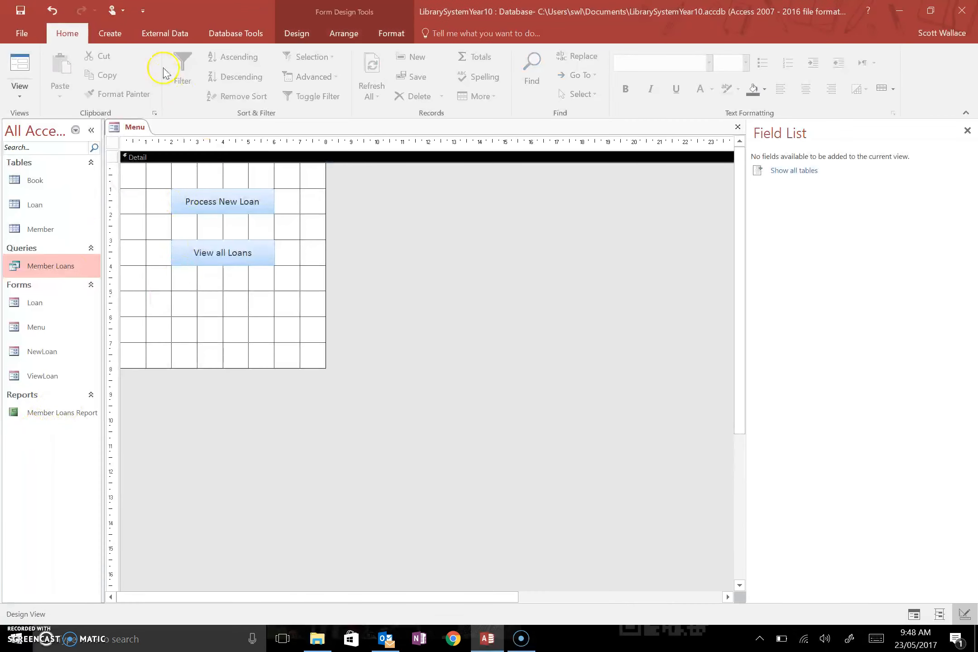
{"action": "left_click", "coordinate": [113, 34]}
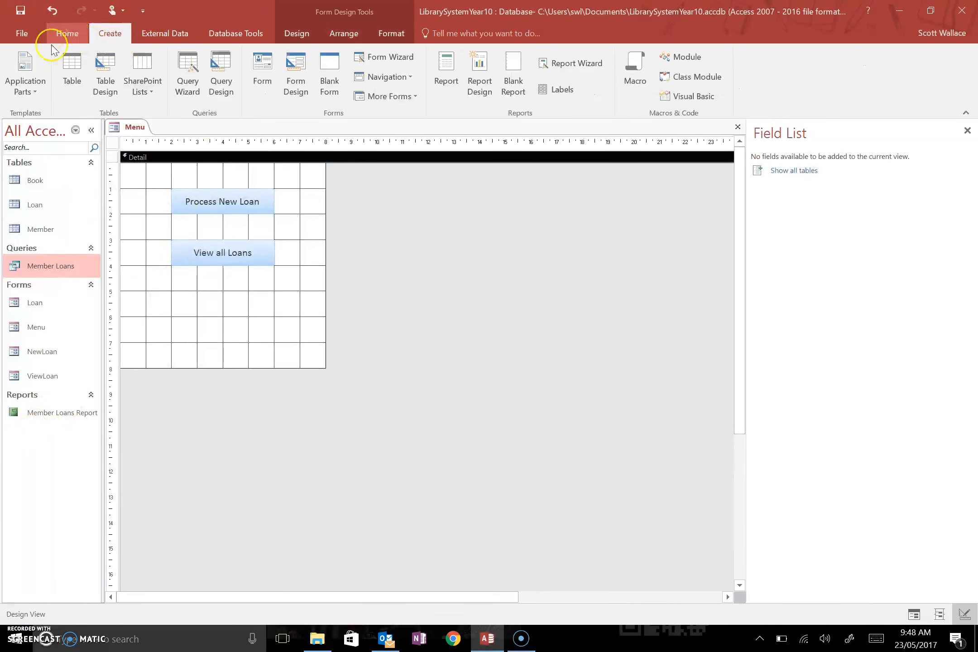
{"action": "left_click", "coordinate": [25, 79]}
{"action": "left_click", "coordinate": [73, 20]}
{"action": "left_click", "coordinate": [70, 35]}
{"action": "left_click", "coordinate": [19, 86]}
{"action": "left_click", "coordinate": [49, 177]}
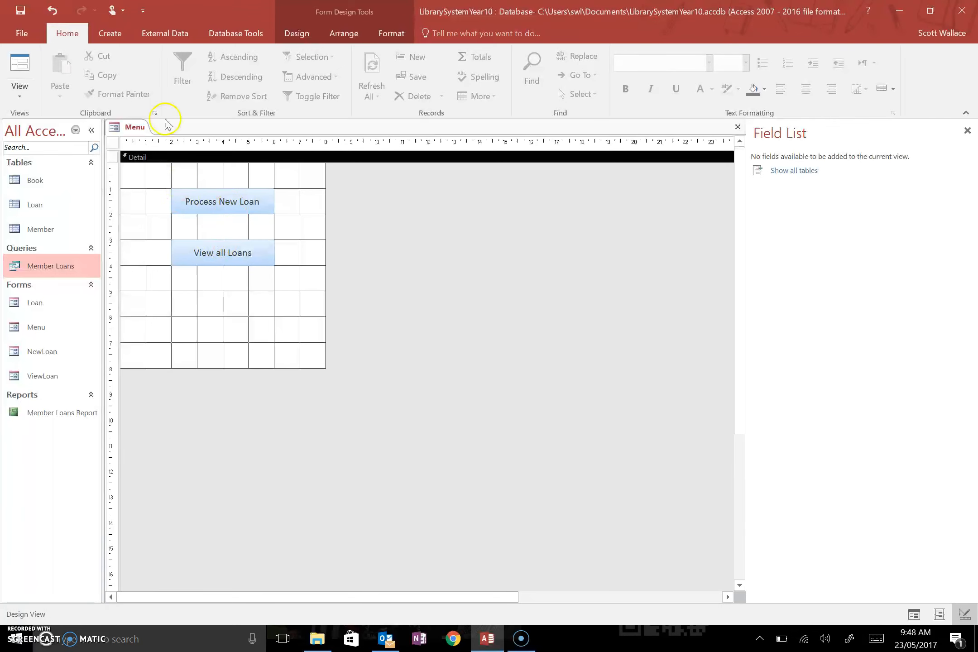
{"action": "left_click", "coordinate": [110, 35]}
{"action": "left_click", "coordinate": [162, 40]}
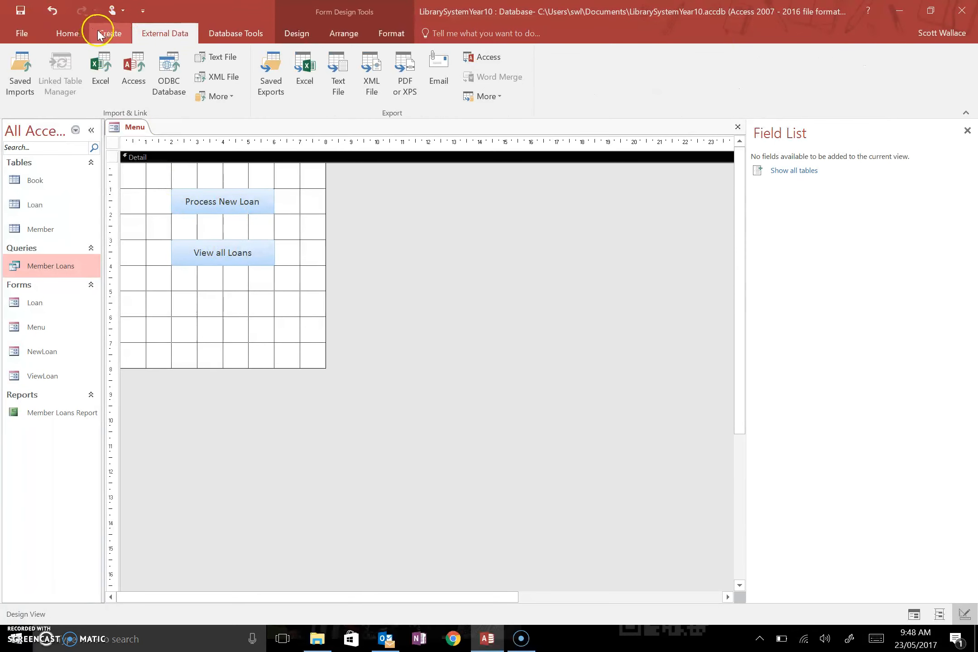
Add a command button below View all Loans on the Menu form, with the Open Report action for Member Loans Report
{"action": "left_click", "coordinate": [326, 11]}
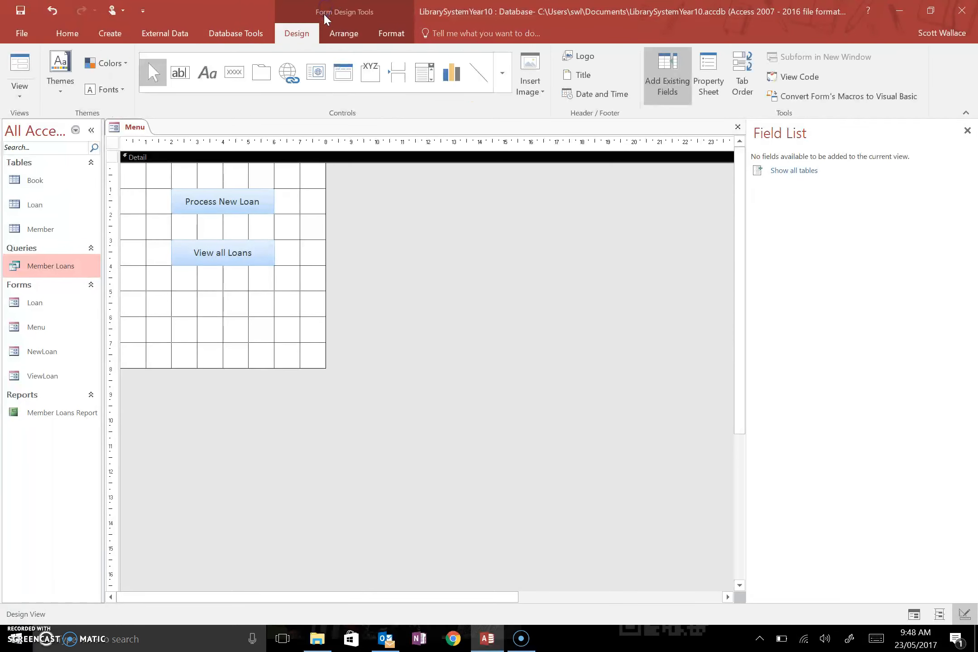
{"action": "left_click", "coordinate": [232, 73]}
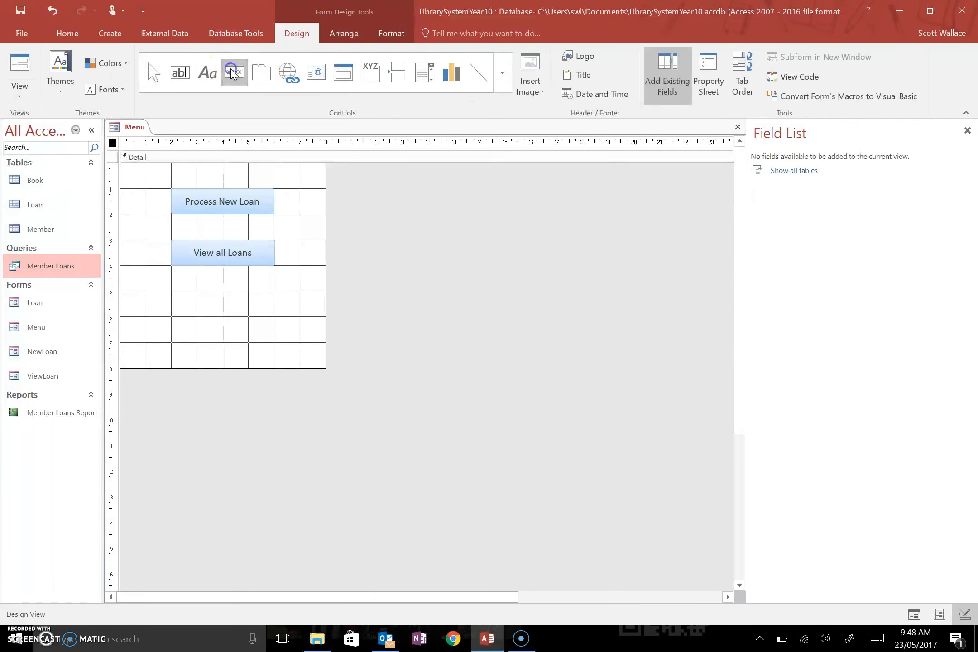
{"action": "left_click", "coordinate": [174, 285]}
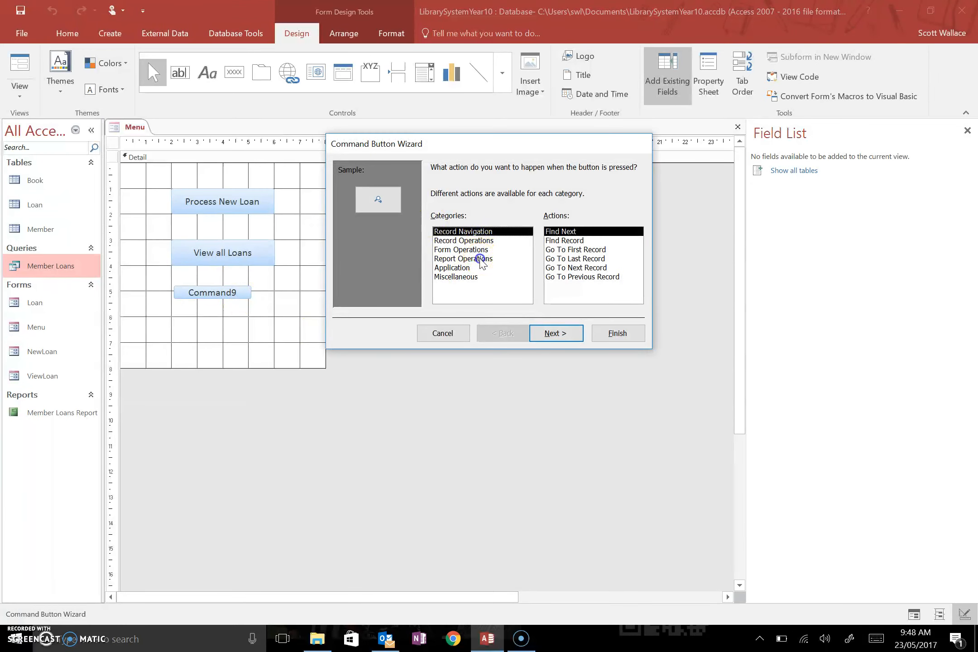
{"action": "left_click", "coordinate": [478, 258]}
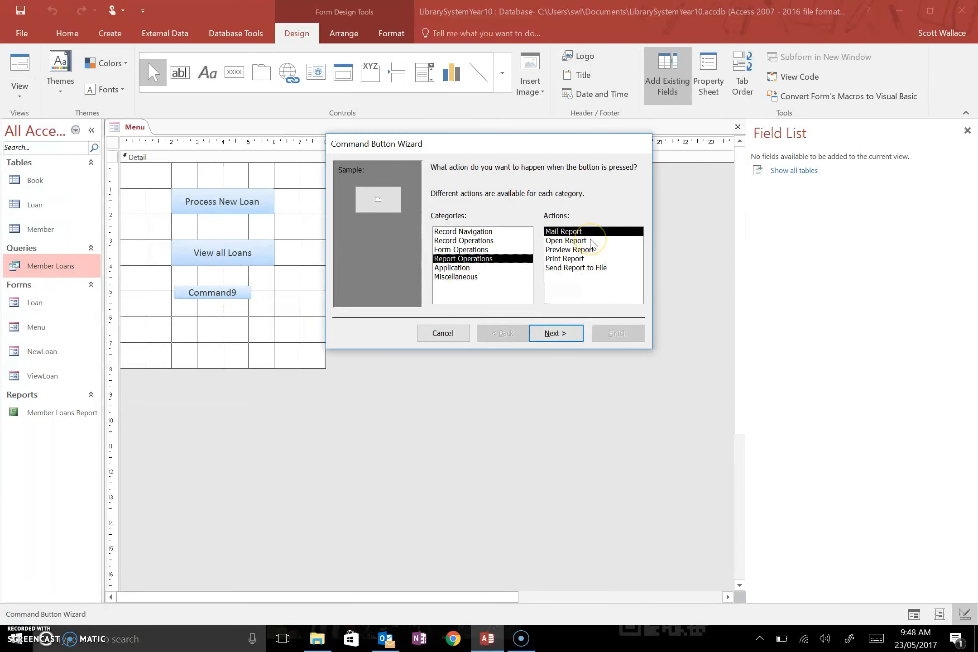
{"action": "left_click", "coordinate": [577, 241]}
{"action": "left_click", "coordinate": [561, 332]}
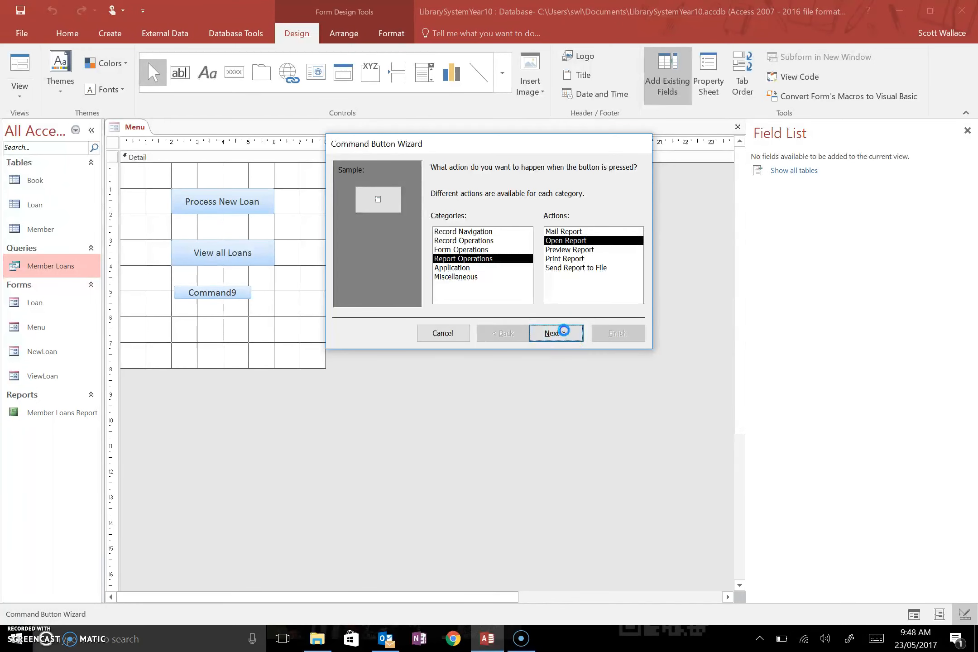
{"action": "left_click", "coordinate": [477, 197]}
{"action": "left_click", "coordinate": [563, 334]}
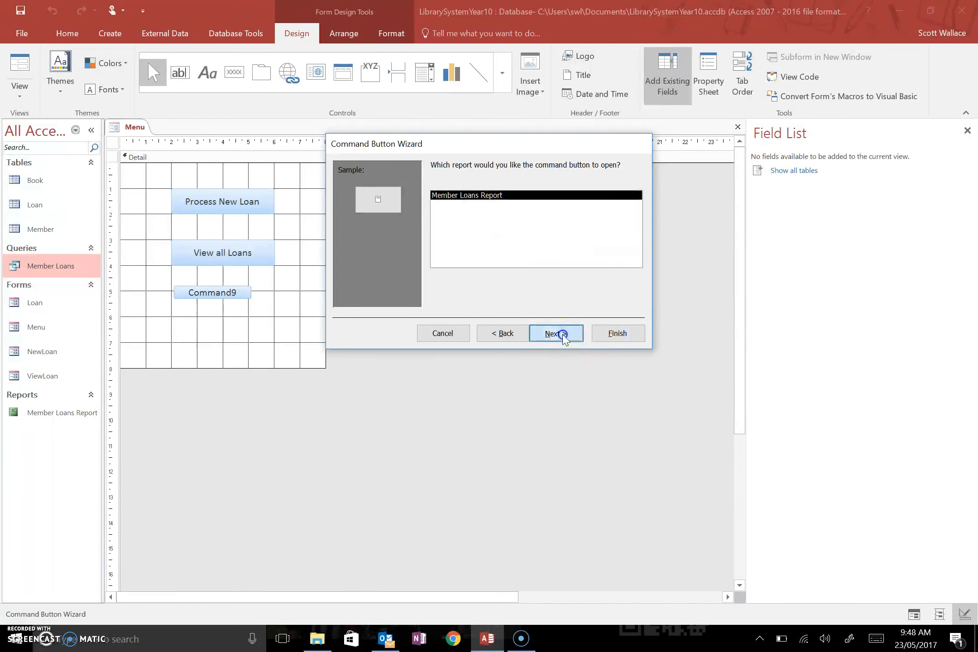
Give the command button the text "Member Loan Report" instead of a picture and finish the Command Button Wizard
{"action": "left_click", "coordinate": [459, 226]}
{"action": "left_click_drag", "start_coordinate": [545, 223], "coordinate": [442, 207]}
{"action": "type", "text": "Member Loan Report"}
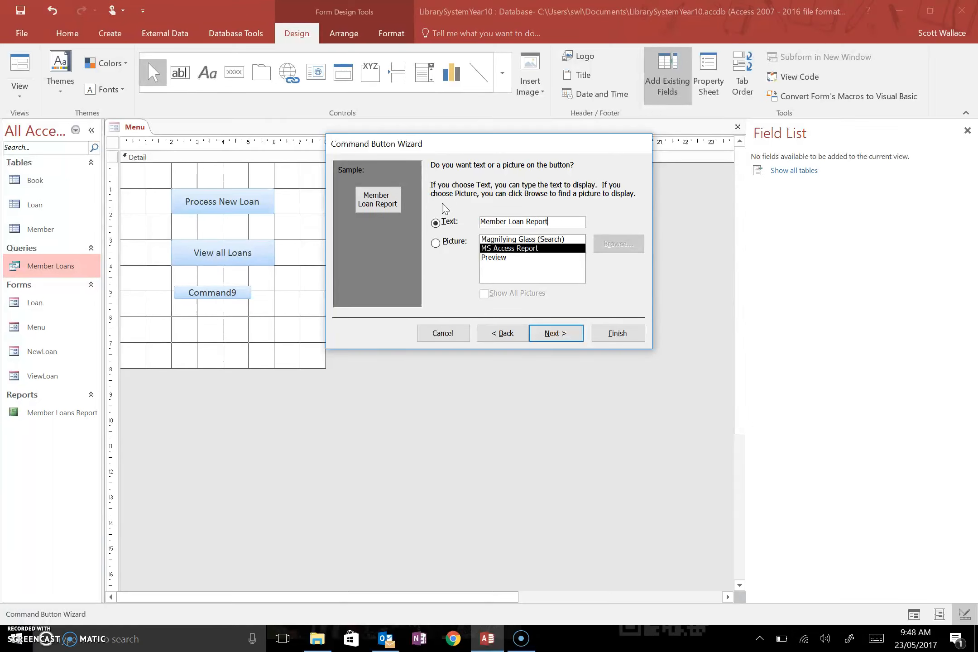
{"action": "left_click", "coordinate": [566, 334]}
{"action": "key", "text": "Return"}
Resize the Member Loan Report button to about 4 by 1 cm, matching and aligned with the buttons above, about 1 cm below View all Loans
{"action": "left_click", "coordinate": [218, 290]}
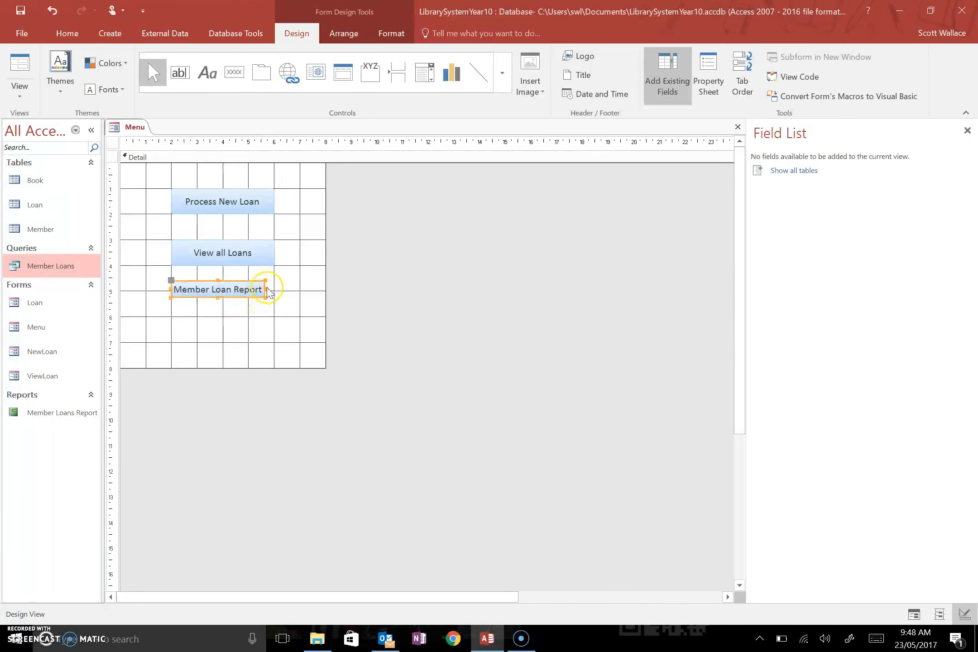
{"action": "left_click_drag", "start_coordinate": [264, 289], "coordinate": [275, 289]}
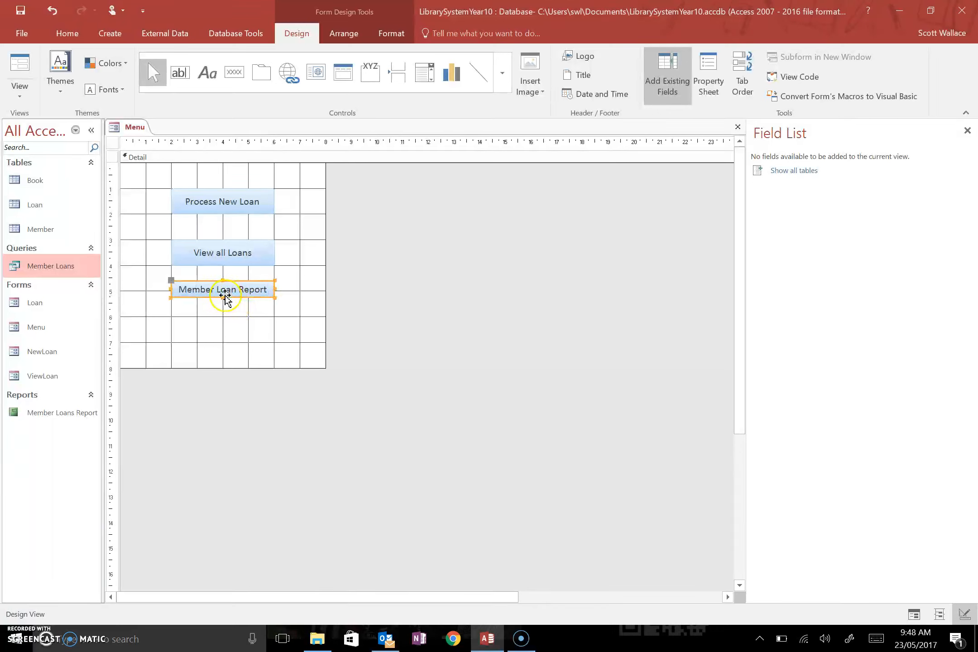
{"action": "left_click", "coordinate": [190, 282]}
{"action": "left_click_drag", "start_coordinate": [190, 283], "coordinate": [223, 321]}
{"action": "left_click_drag", "start_coordinate": [223, 319], "coordinate": [225, 316]}
{"action": "left_click", "coordinate": [400, 254]}
Show the Menu form in Form View, test the Member Loan Report button by running its surname search, and close the report
{"action": "left_click", "coordinate": [21, 66]}
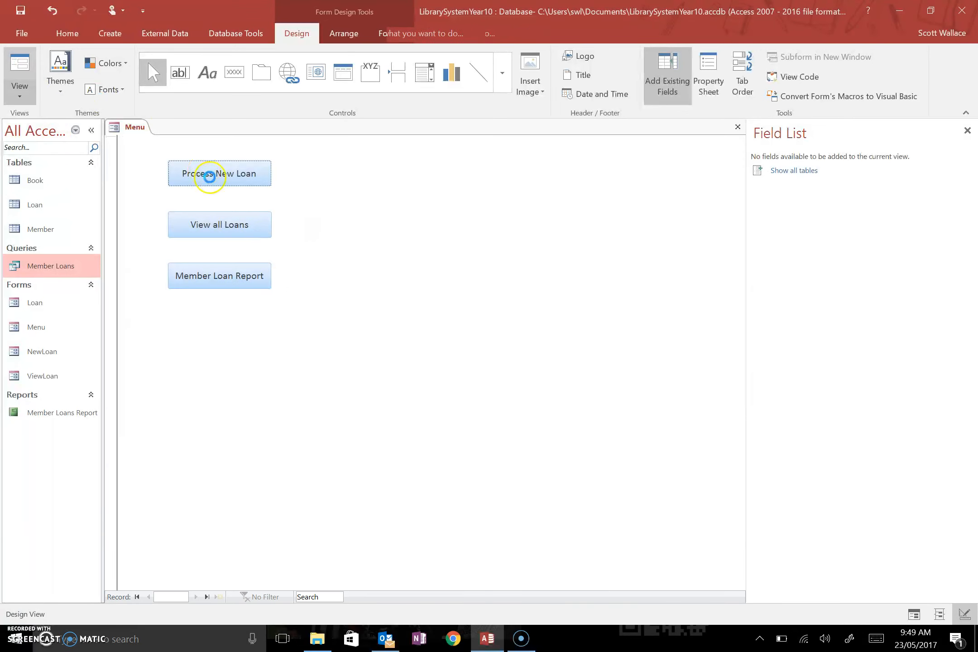
{"action": "left_click", "coordinate": [230, 274]}
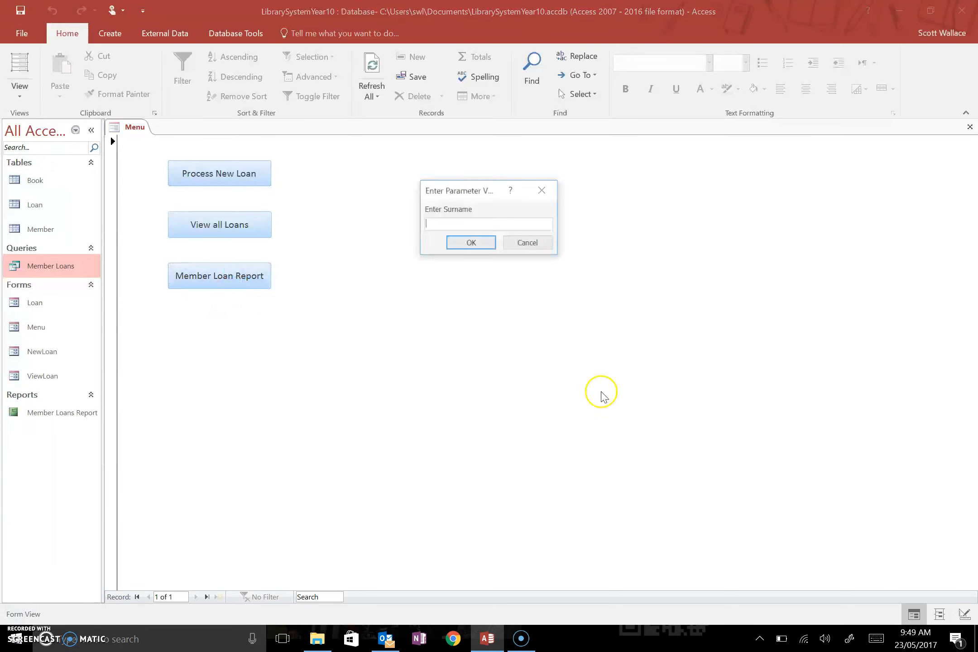
{"action": "key", "text": "Return"}
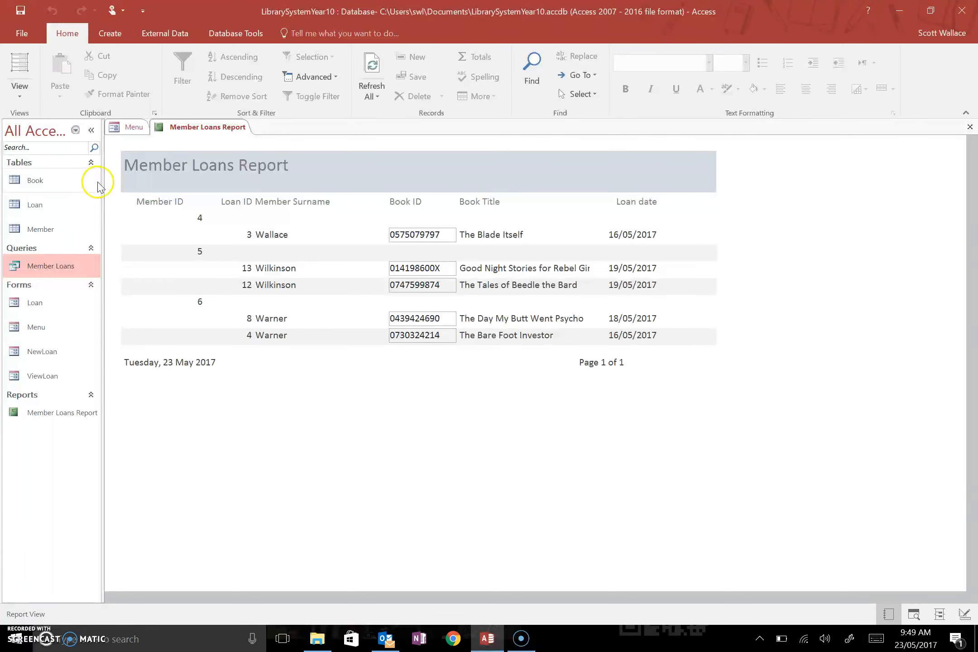
{"action": "left_click", "coordinate": [970, 127]}
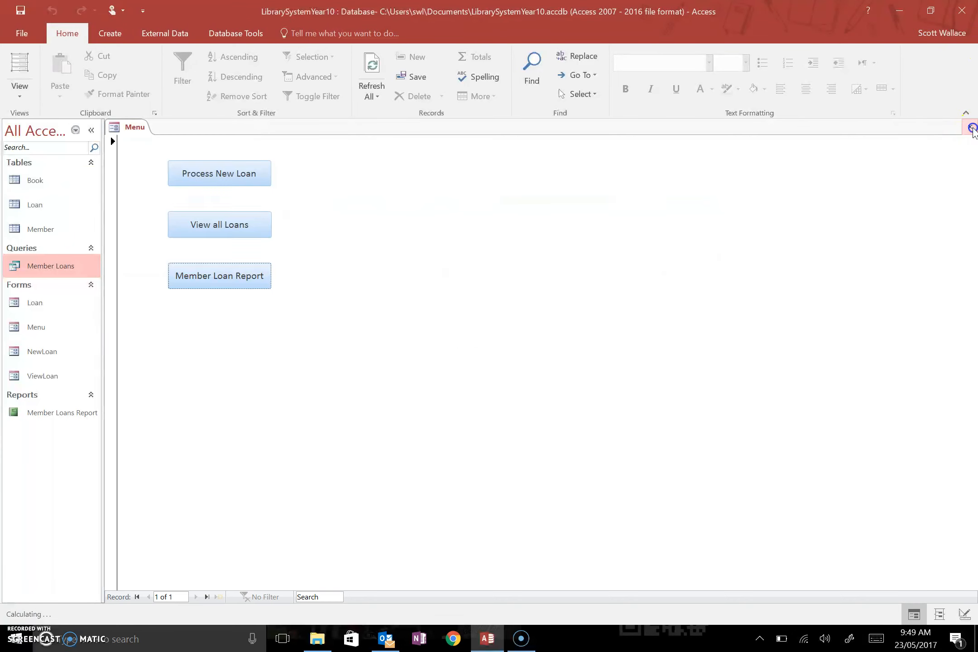